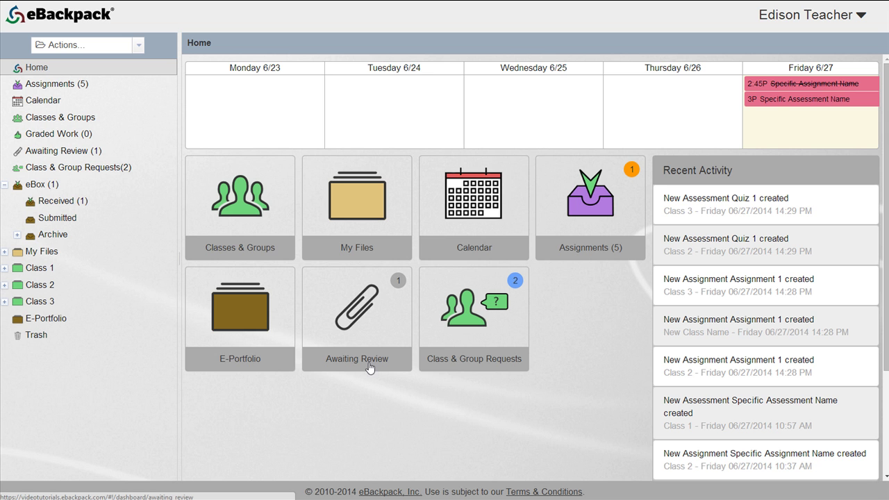
Open Awaiting Review from the dashboard to list unreviewed student work
click(401, 299)
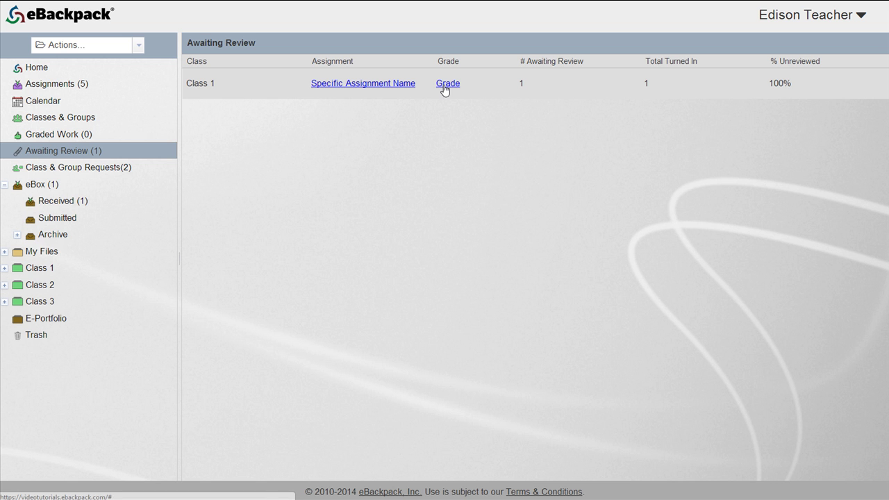
Open 'Specific Assignment Name' and show its Assignment Submissions panel
click(362, 84)
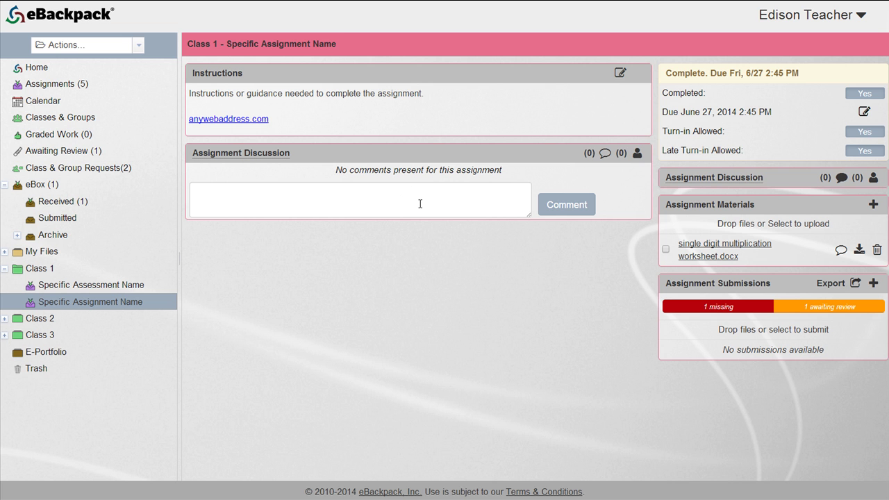
click(715, 286)
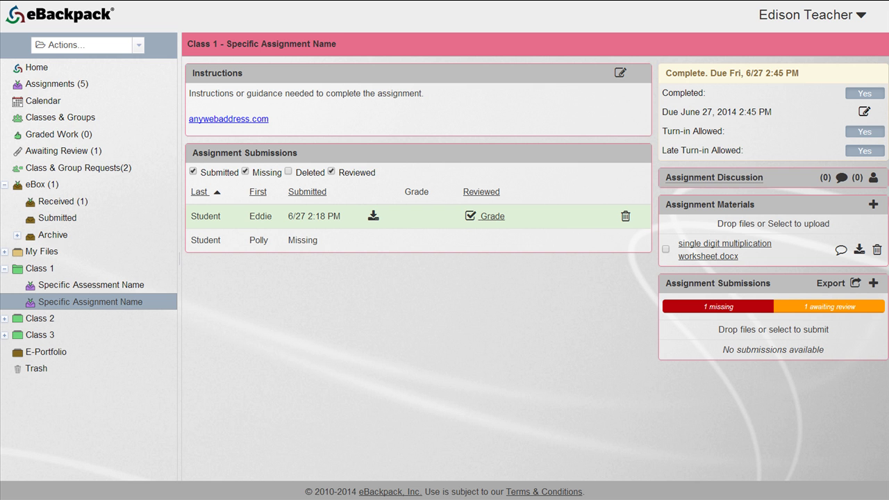
Open the student's 'single digit multiplication worksheet answered.docx' submission in Grade & Review
click(490, 216)
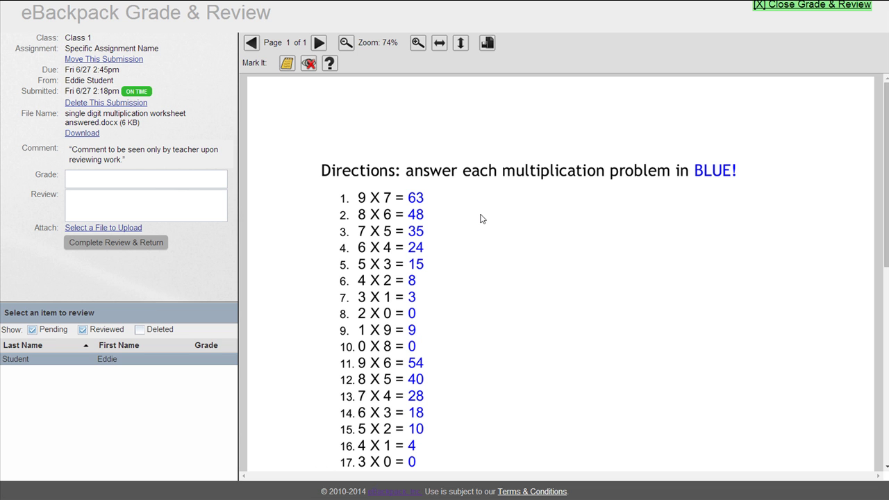
click(115, 201)
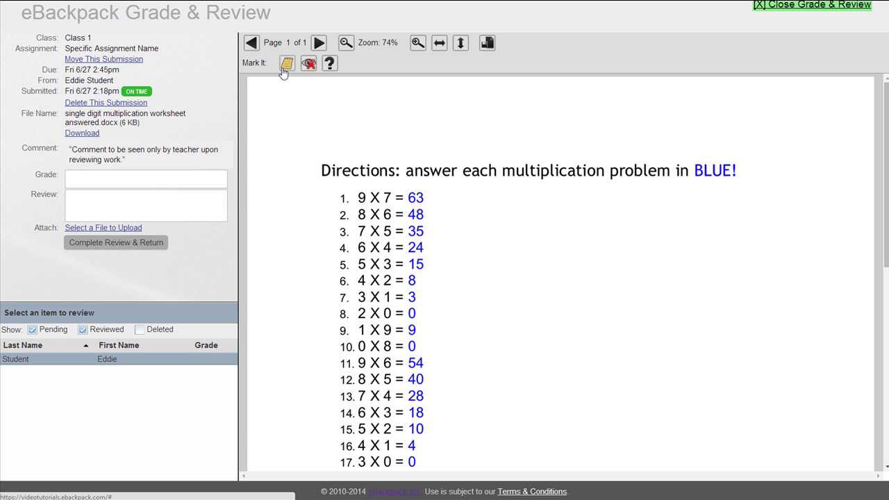
Place a sticky note on the worksheet reading 'Feedback' in slightly larger text
click(550, 194)
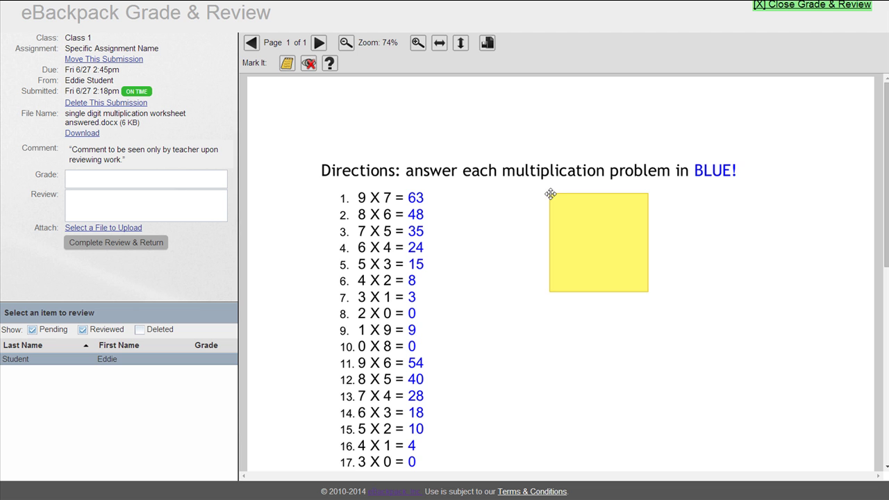
click(586, 225)
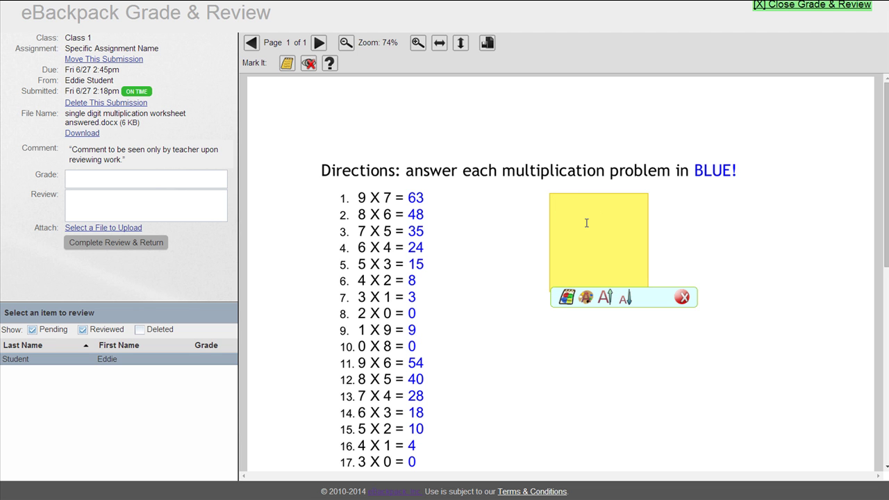
text(Feedback)
click(608, 299)
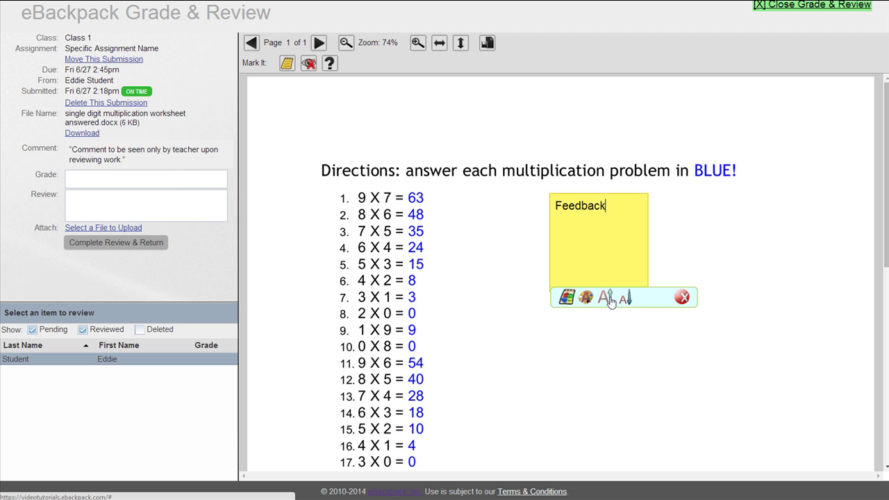
click(608, 299)
click(608, 299)
click(625, 300)
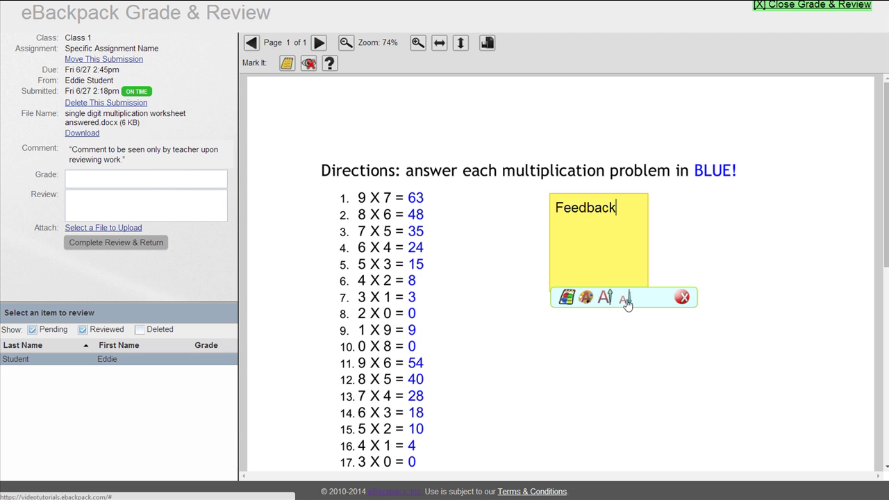
Make the note's text red and background blue, and shrink the note to fit
click(585, 297)
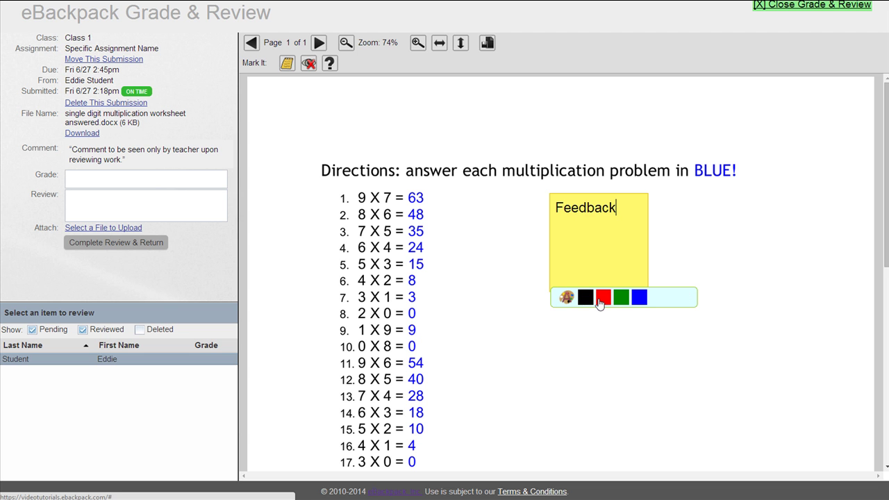
click(601, 298)
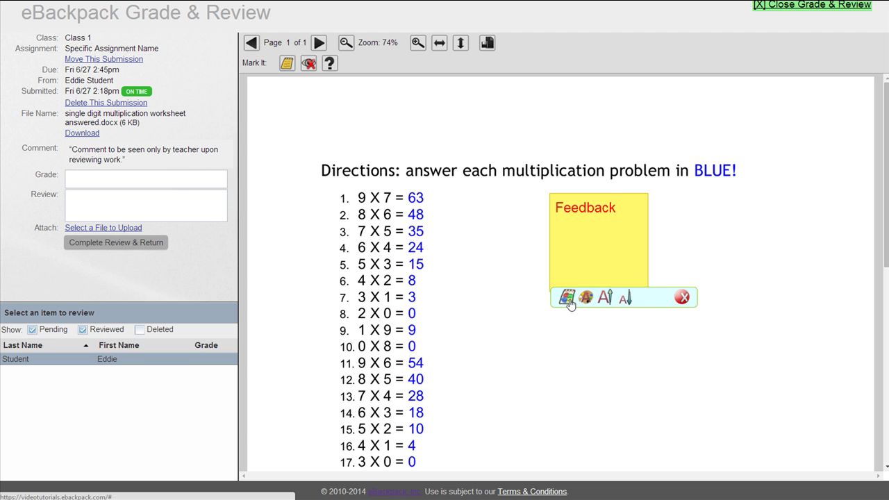
click(567, 298)
click(632, 300)
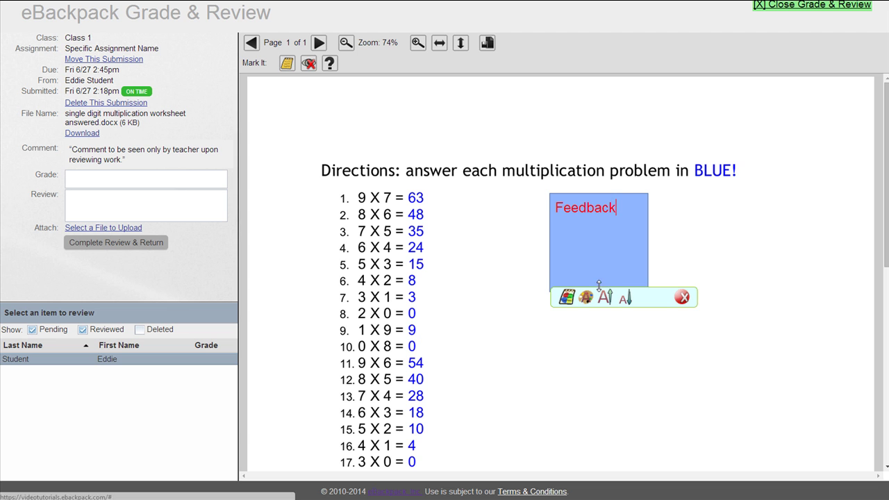
drag(599, 285, 597, 221)
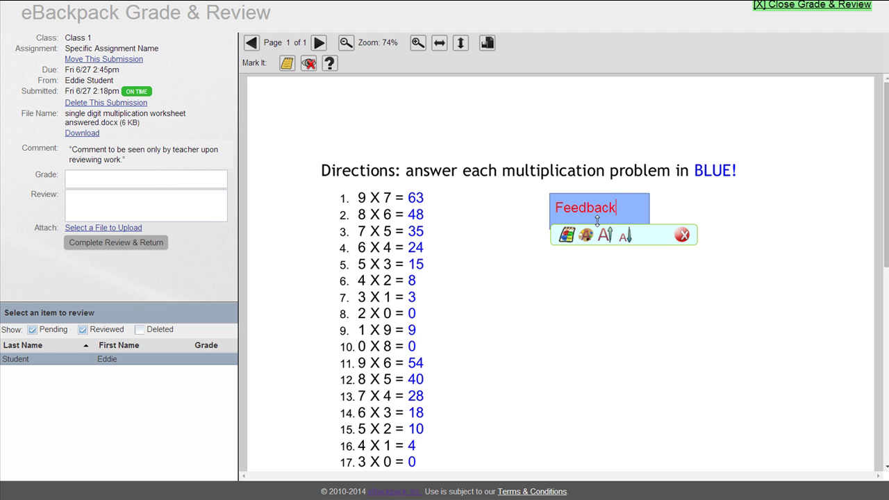
click(729, 219)
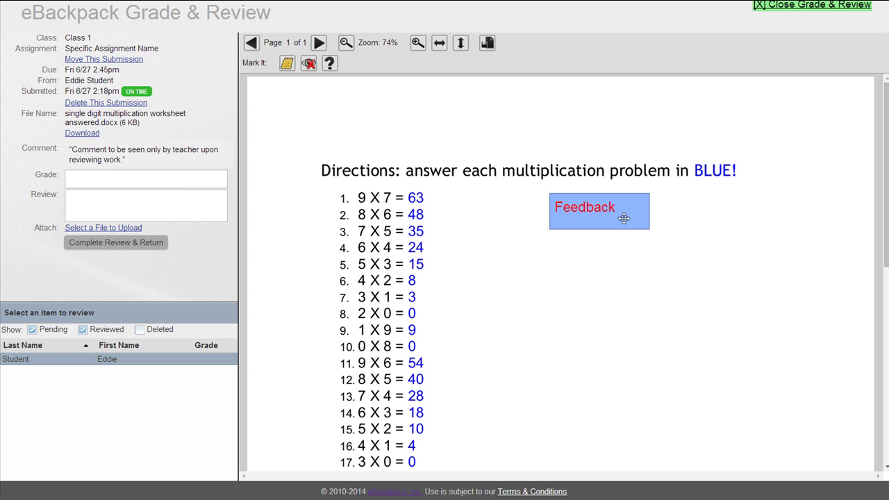
Move the Feedback note to the end of the worksheet's Directions line
drag(624, 218, 735, 174)
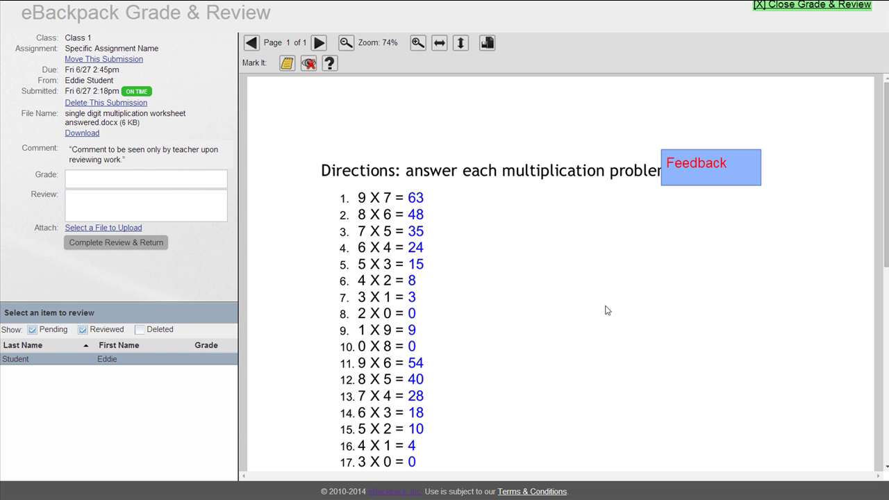
Enter grade 95, after trying A+, 8/10 and Incomplete, and review 'Additional comments'
click(139, 180)
text(A)
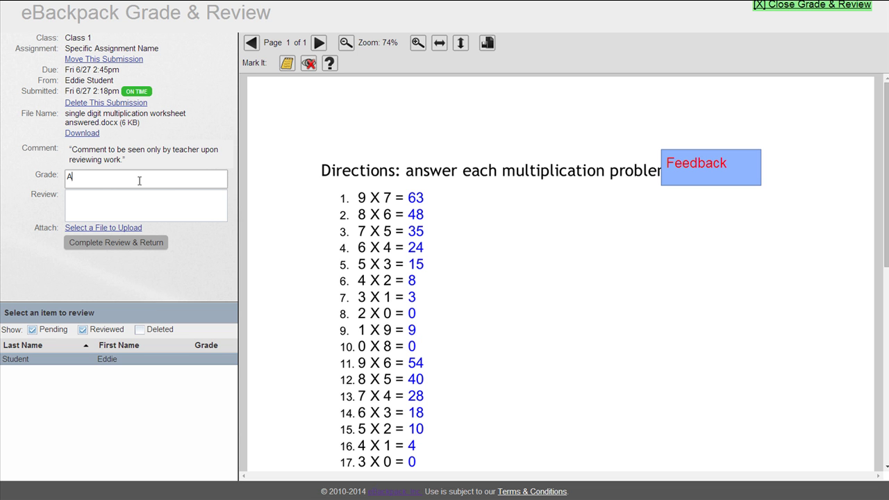
text(+)
key(BackSpace)
key(BackSpace)
text(8/10)
key(BackSpace)
key(BackSpace)
key(BackSpace)
key(BackSpace)
text(Incomplete)
key(BackSpace)
key(BackSpace)
key(BackSpace)
key(BackSpace)
key(BackSpace)
key(BackSpace)
key(BackSpace)
key(BackSpace)
key(BackSpace)
key(BackSpace)
text(95)
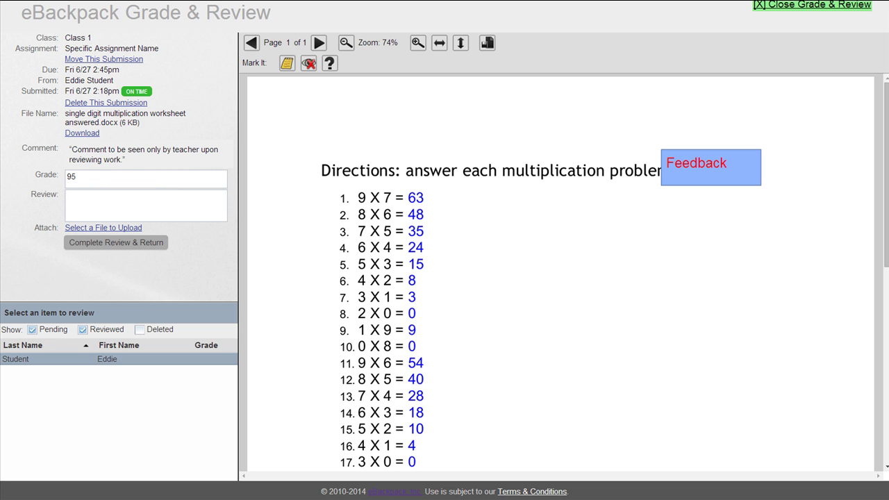
text(Additional comments)
click(116, 230)
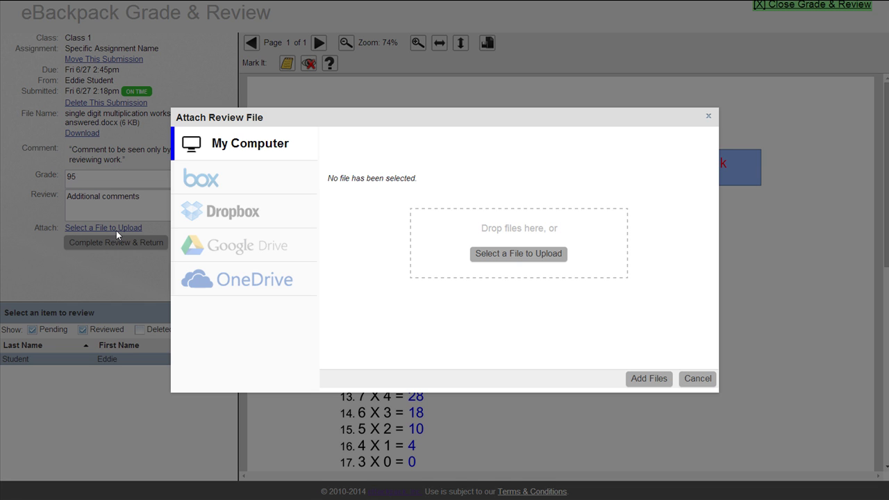
key(Escape)
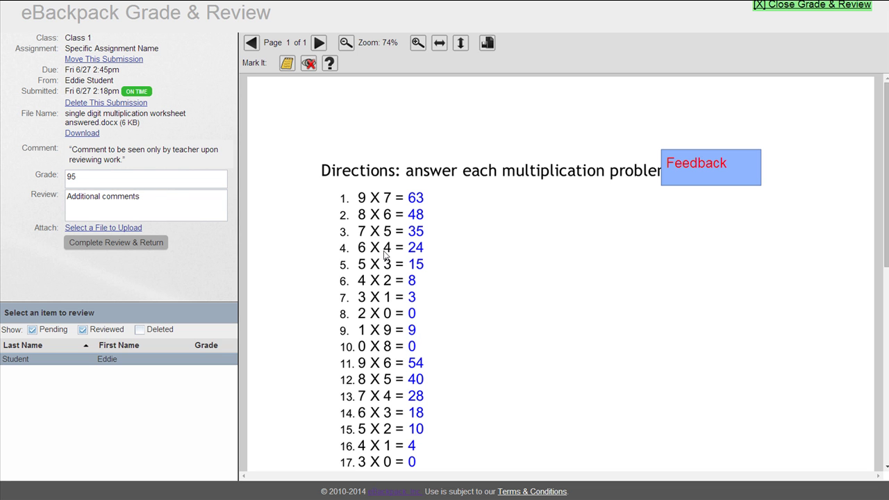
Complete the review and return it to the student with grade 95
click(152, 243)
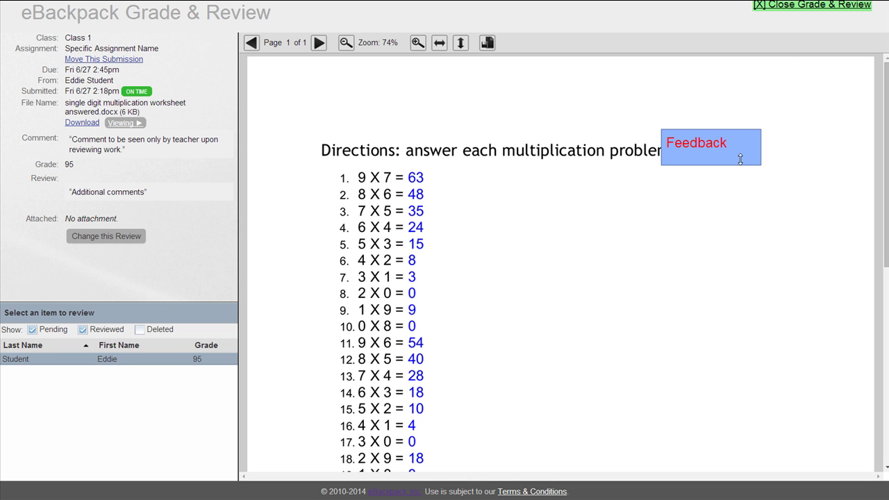
click(786, 10)
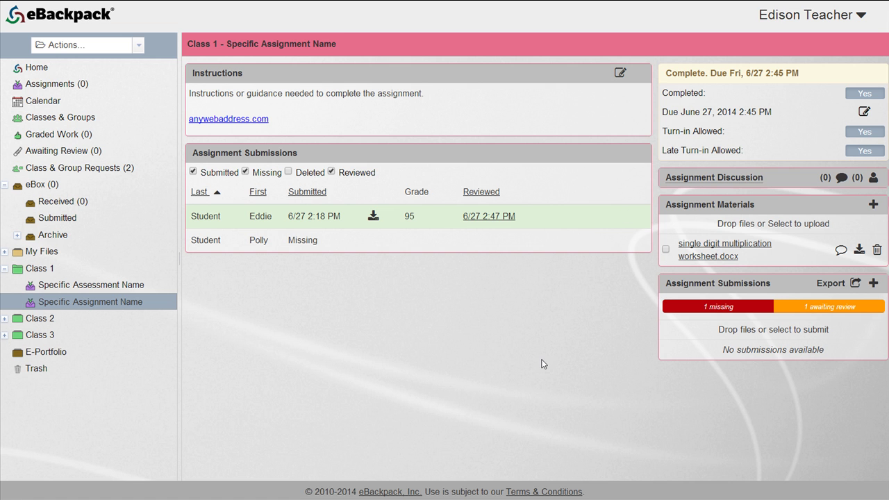